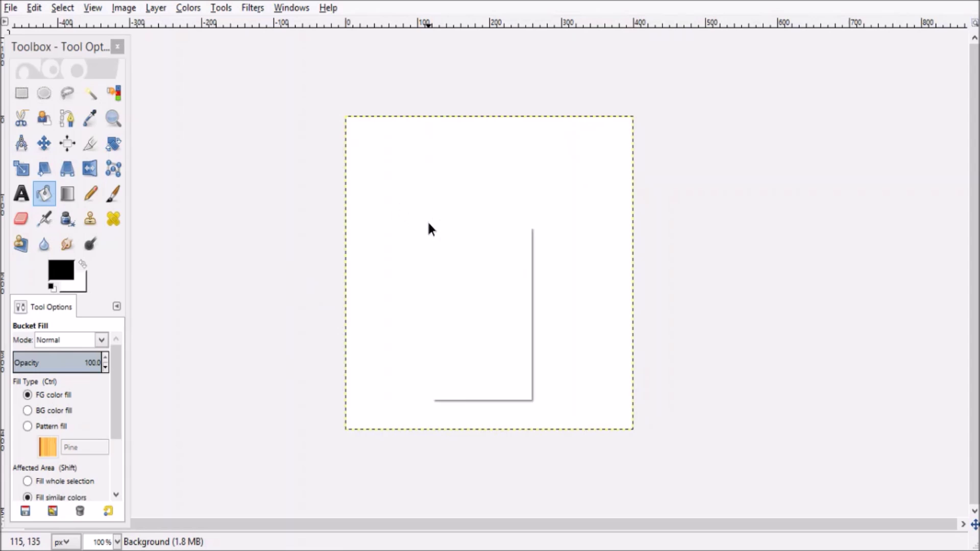
Add an alpha channel to the background layer and clear its white fill to transparency.
mouse_move(473, 322)
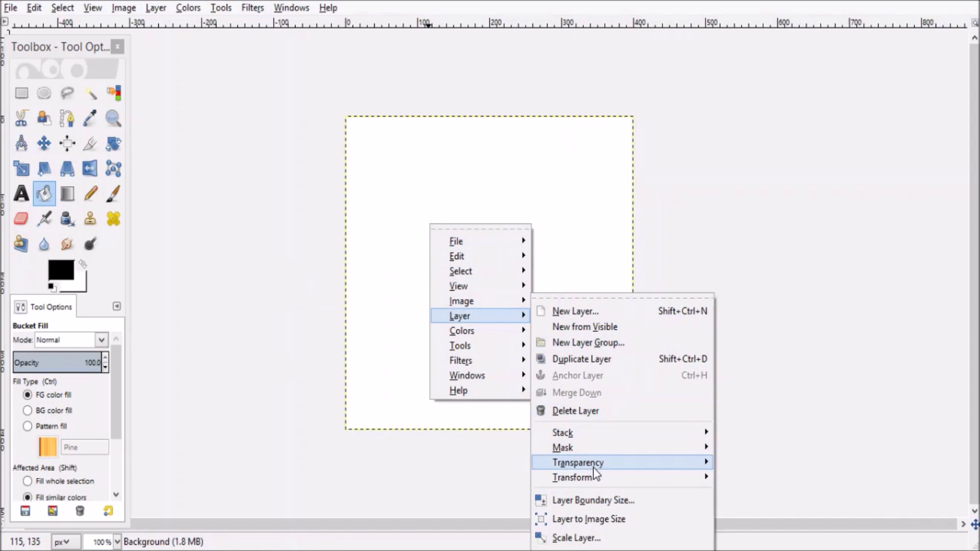
mouse_move(702, 468)
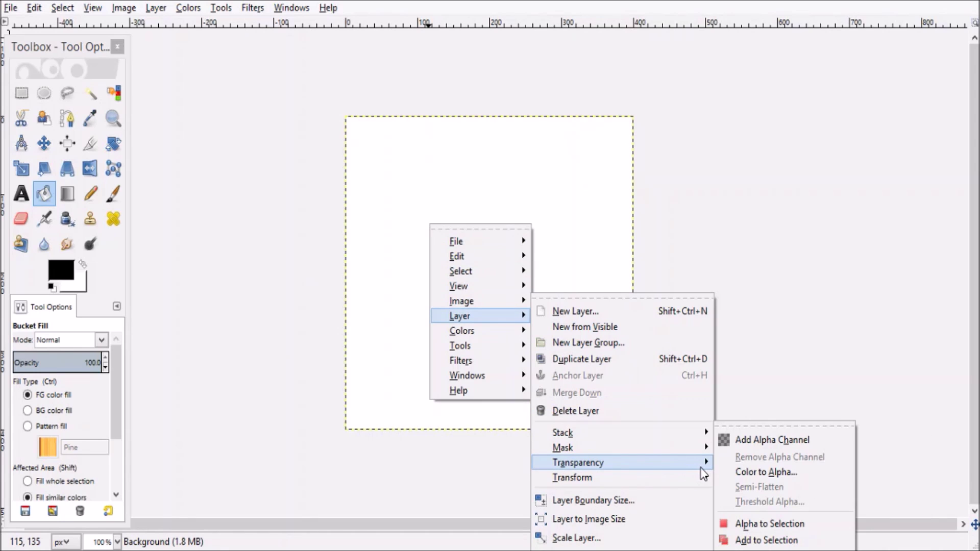
click(744, 440)
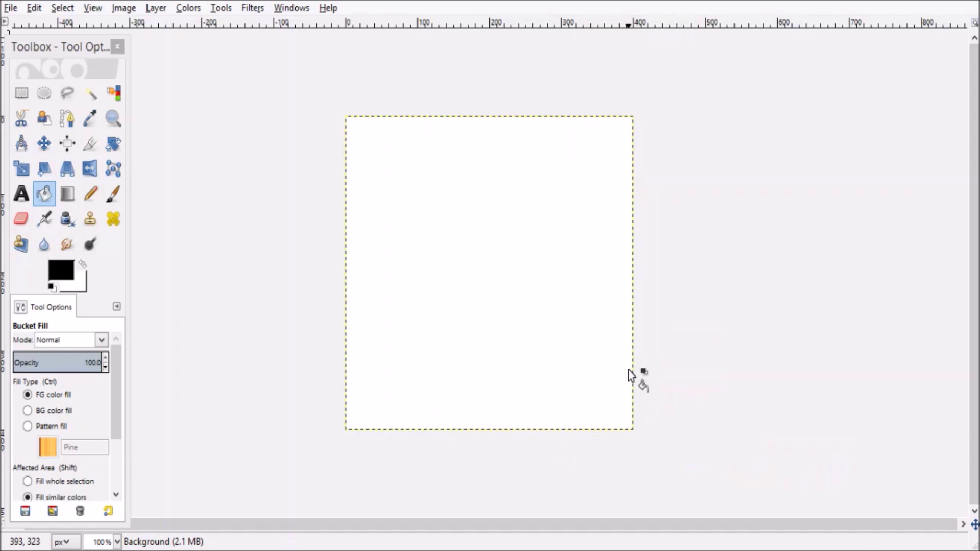
key(Delete)
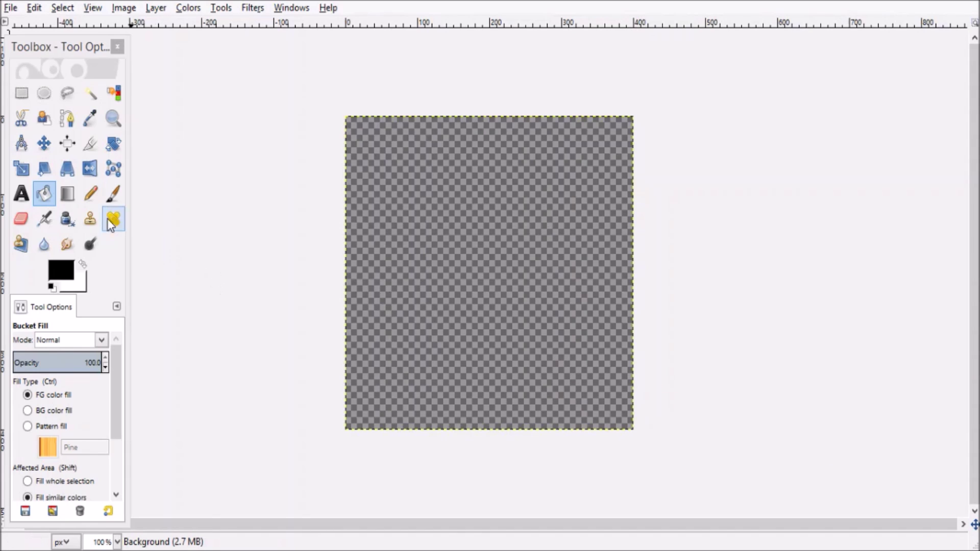
Add the text "DG" in a text box of about 386 × 300 px and set its size to 249 px.
click(21, 194)
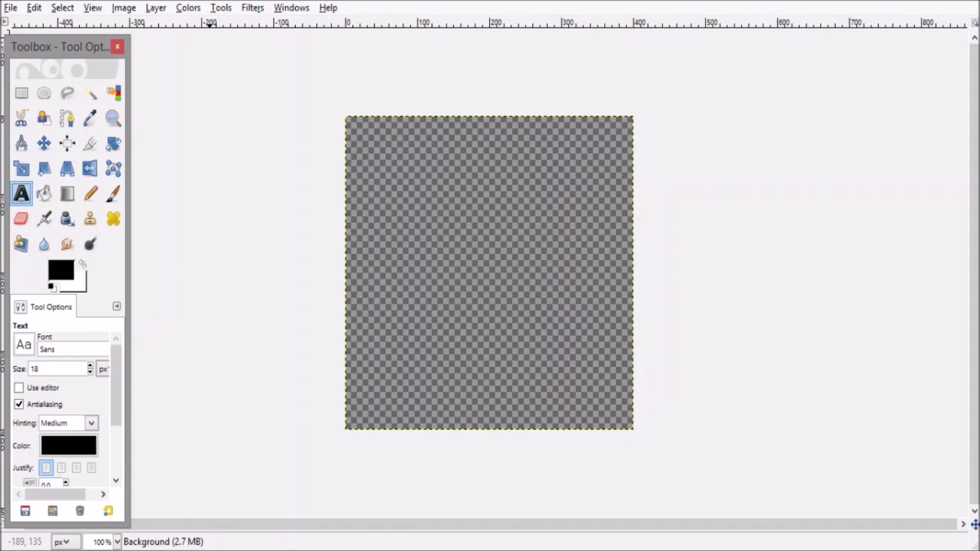
drag(352, 158, 629, 399)
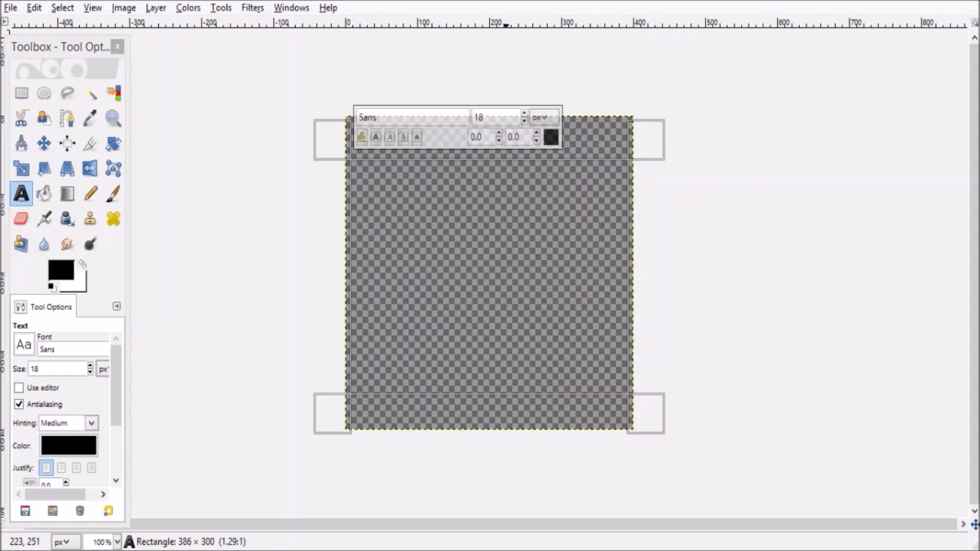
text(DG)
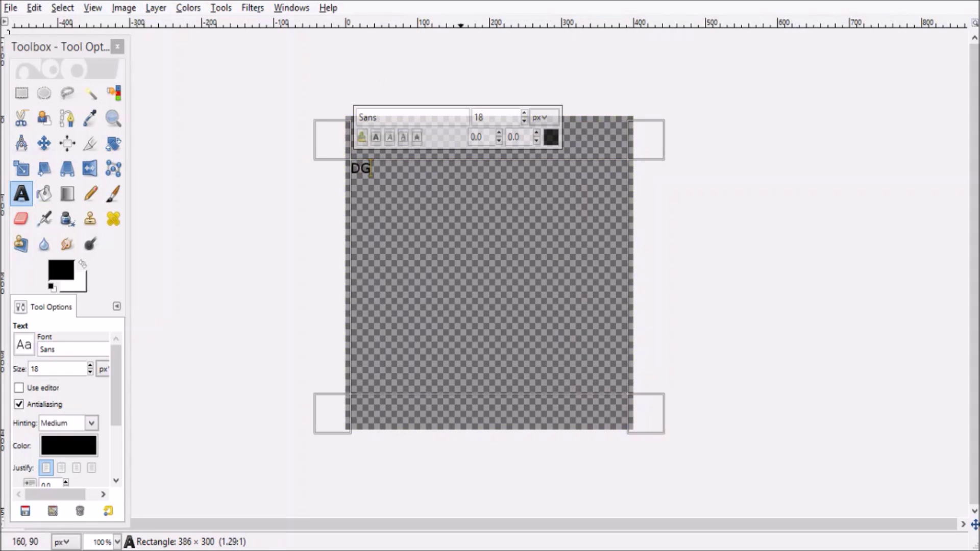
key(ctrl+a)
drag(523, 117, 523, 115)
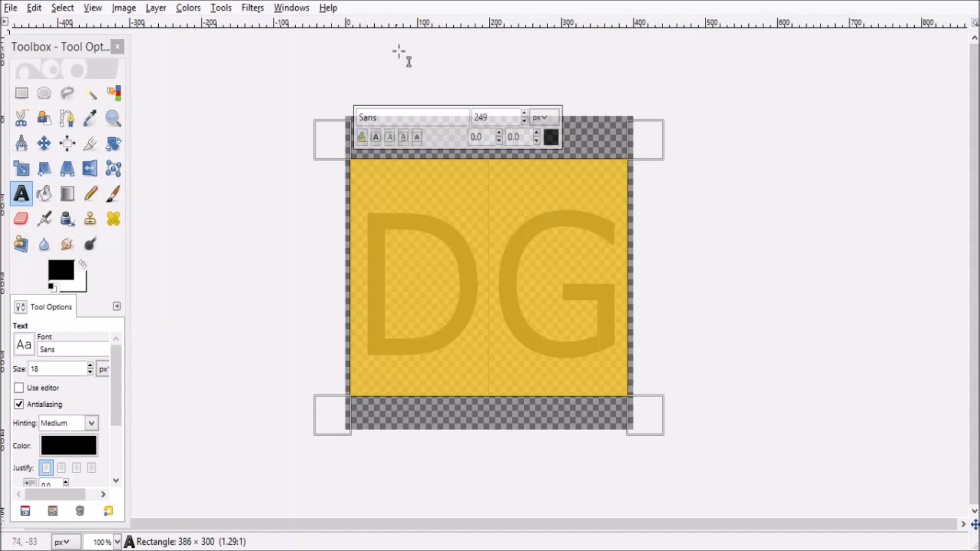
Change the color of the selected DG text to white.
click(552, 137)
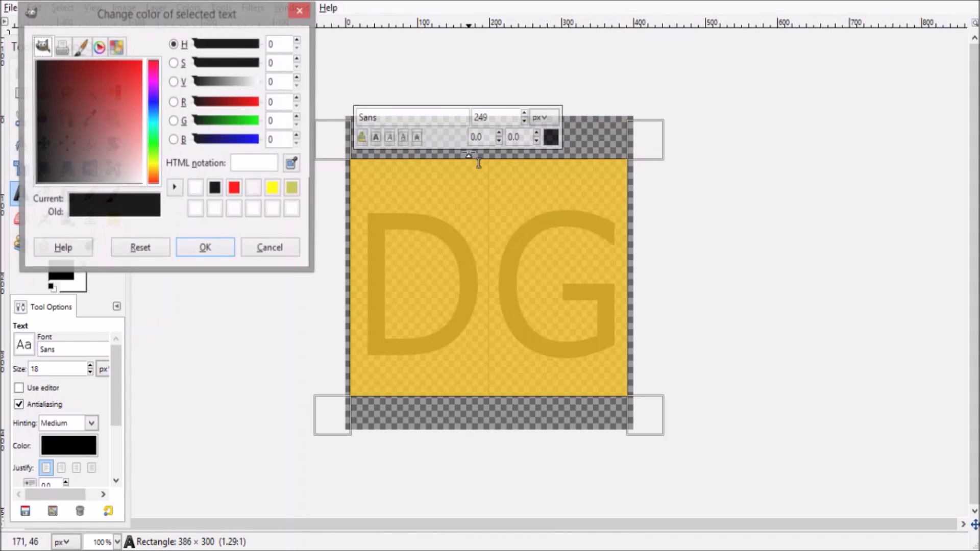
click(196, 190)
click(205, 250)
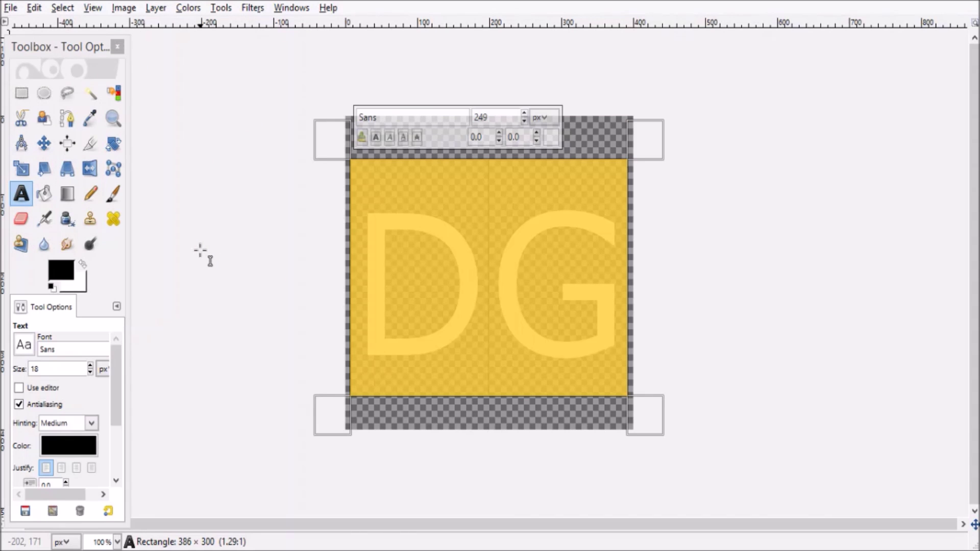
Convert the DG text to a path and create a new 400 × 400 px layer filled with transparency.
click(148, 12)
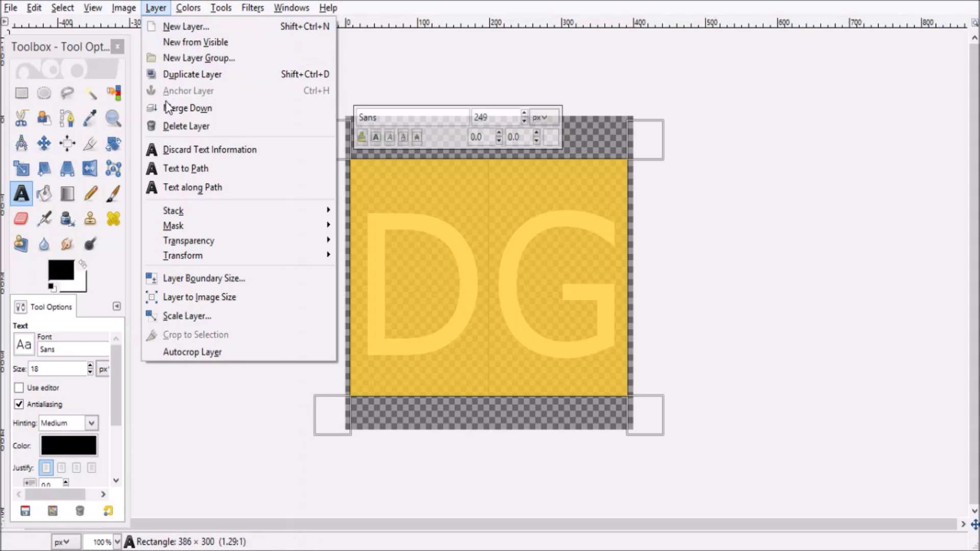
click(185, 169)
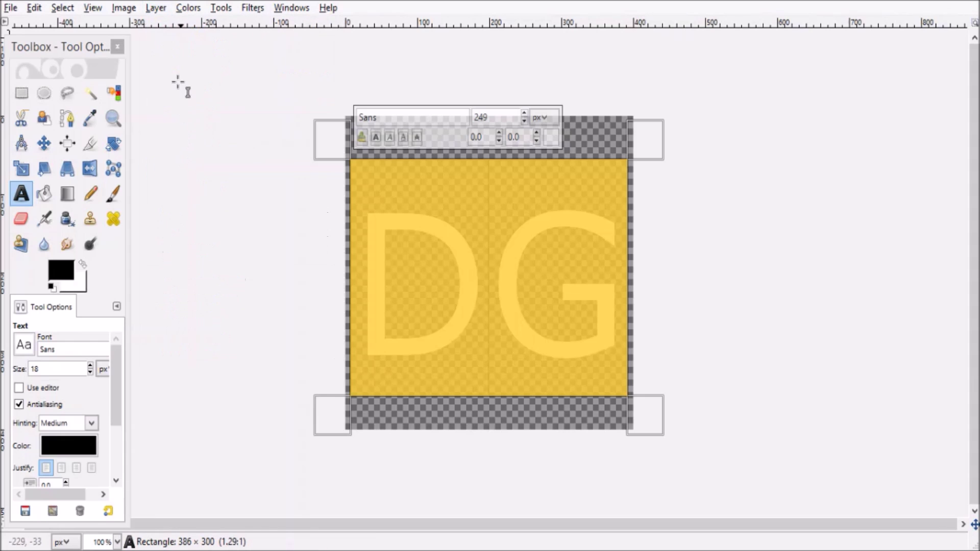
click(152, 9)
click(161, 28)
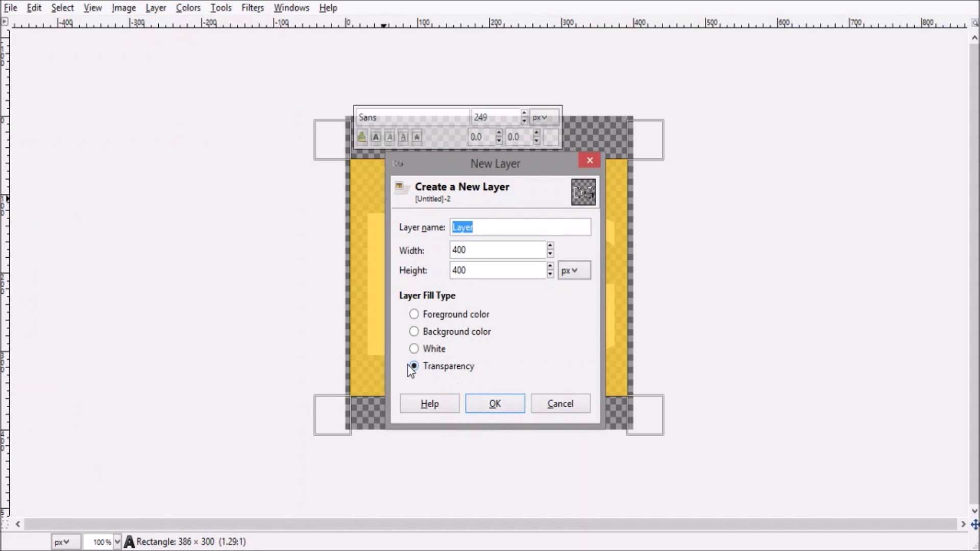
click(486, 406)
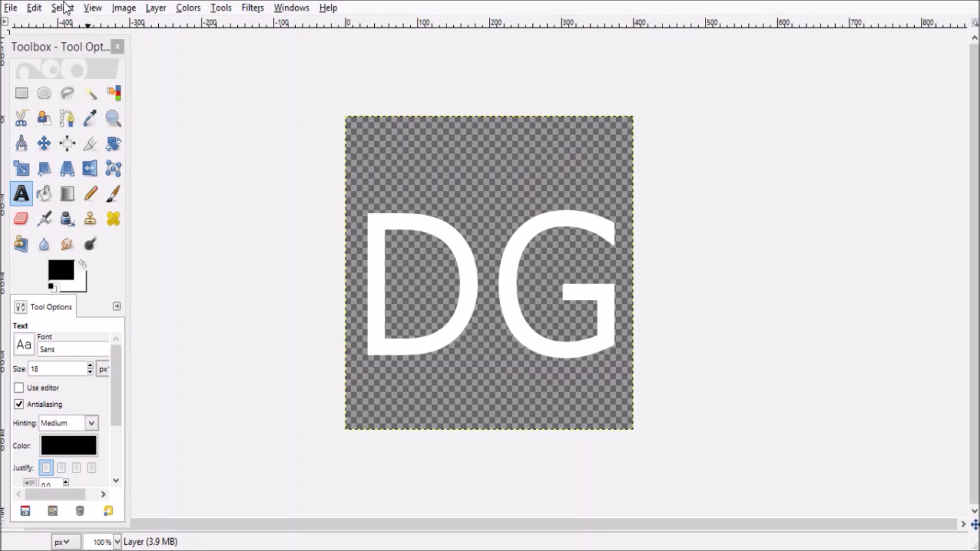
Create a selection from the text path and grow it by 10 px.
click(66, 8)
click(107, 121)
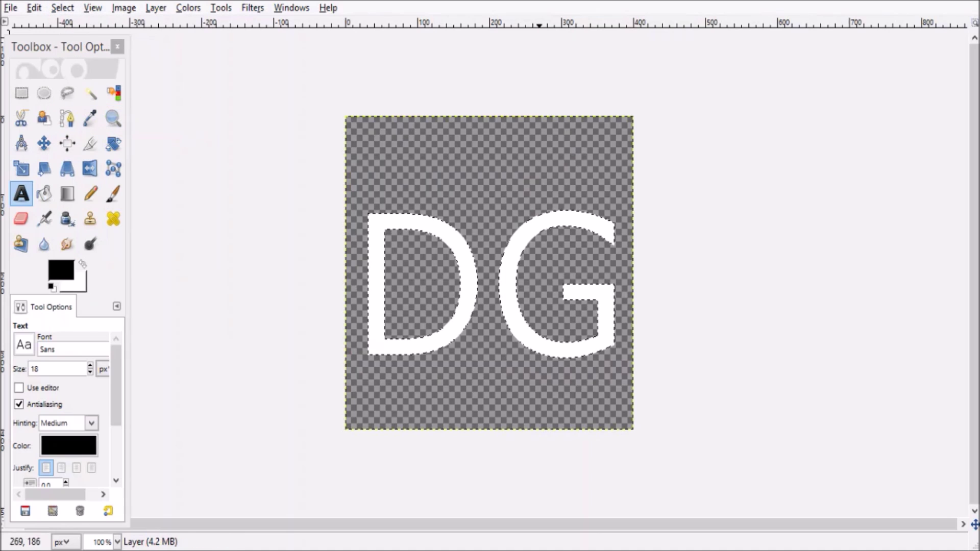
click(68, 11)
click(107, 210)
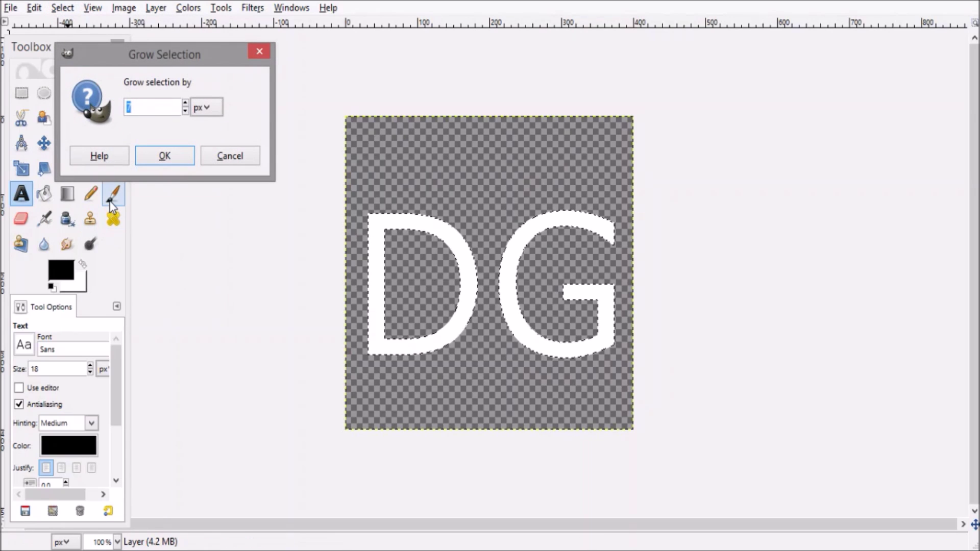
text(10)
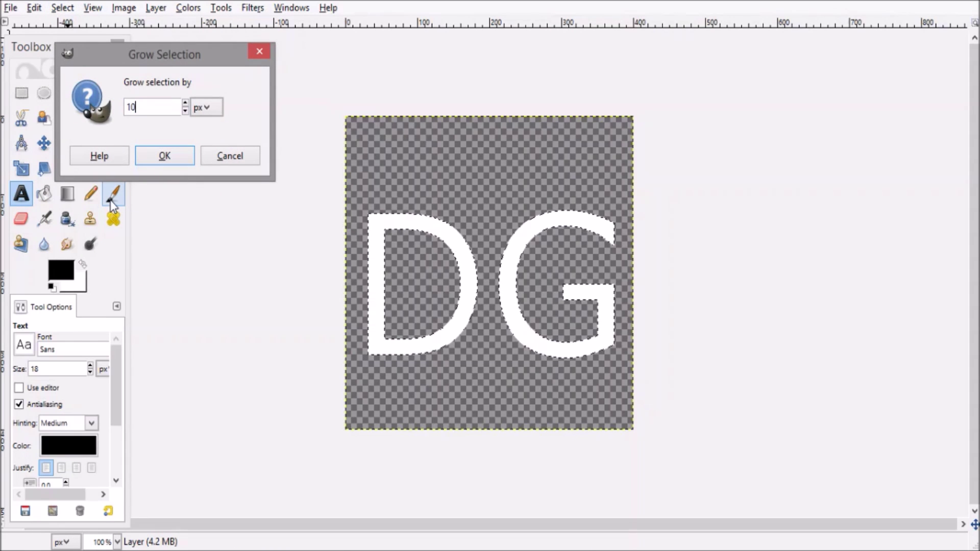
key(Return)
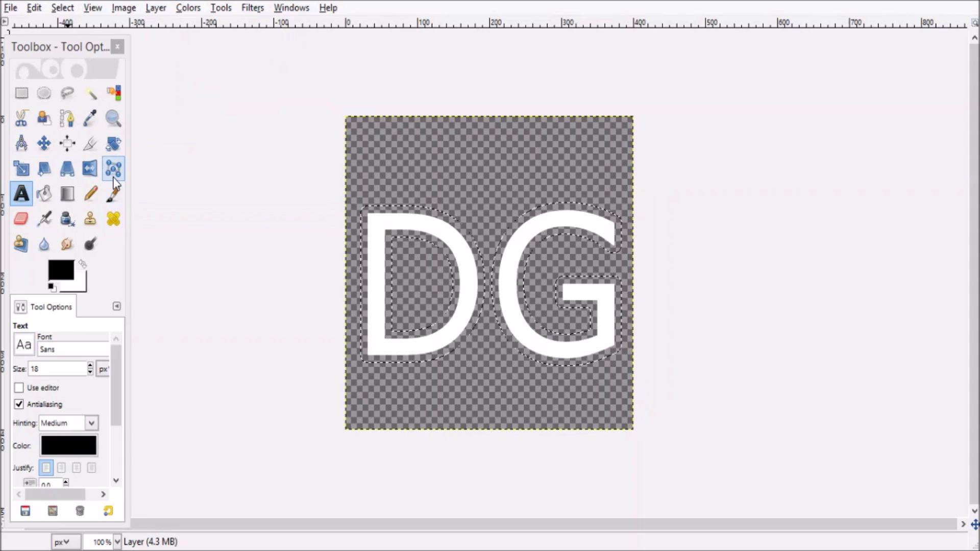
Shrink the selection around the letters by 4 px.
click(62, 8)
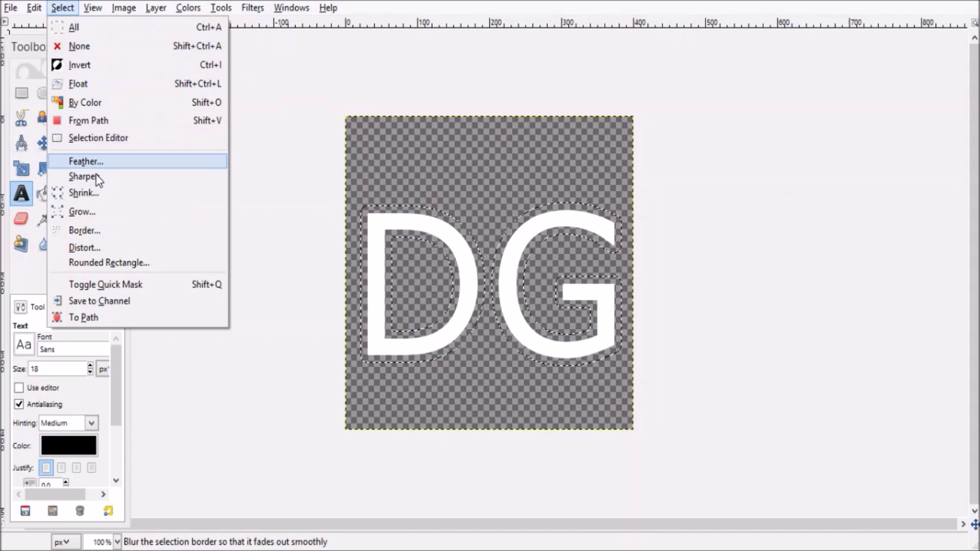
click(95, 193)
text(4)
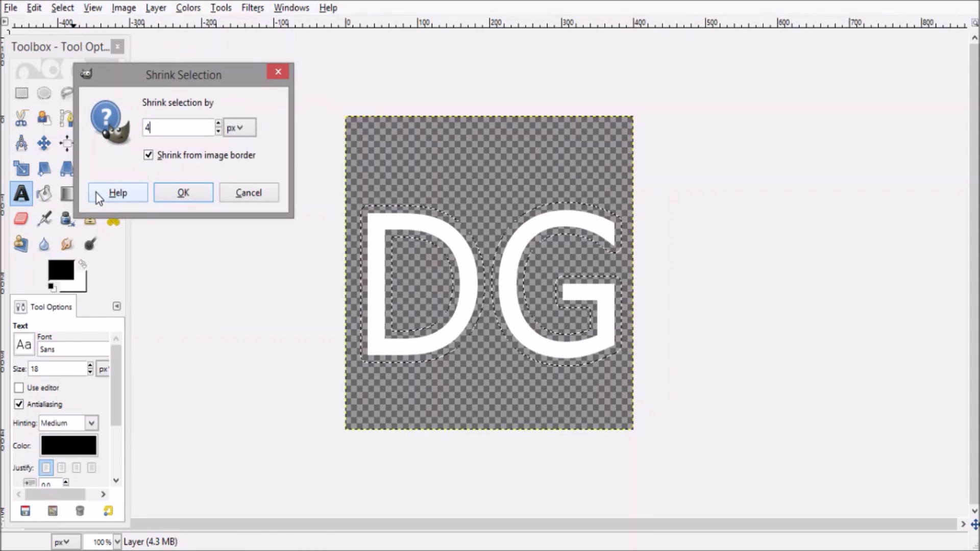
key(Return)
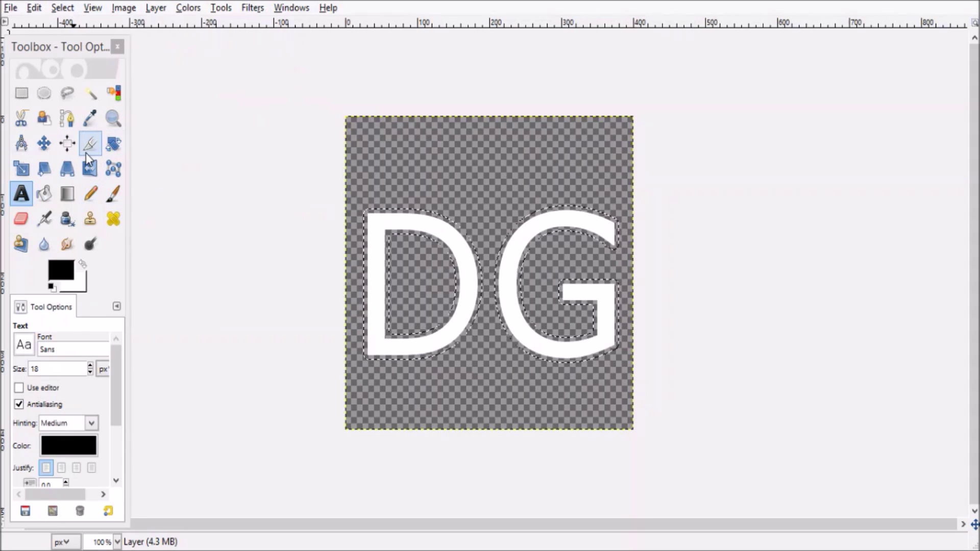
Merge the new layer down into the text layer and bucket-fill the selected border around both letters with black.
click(155, 7)
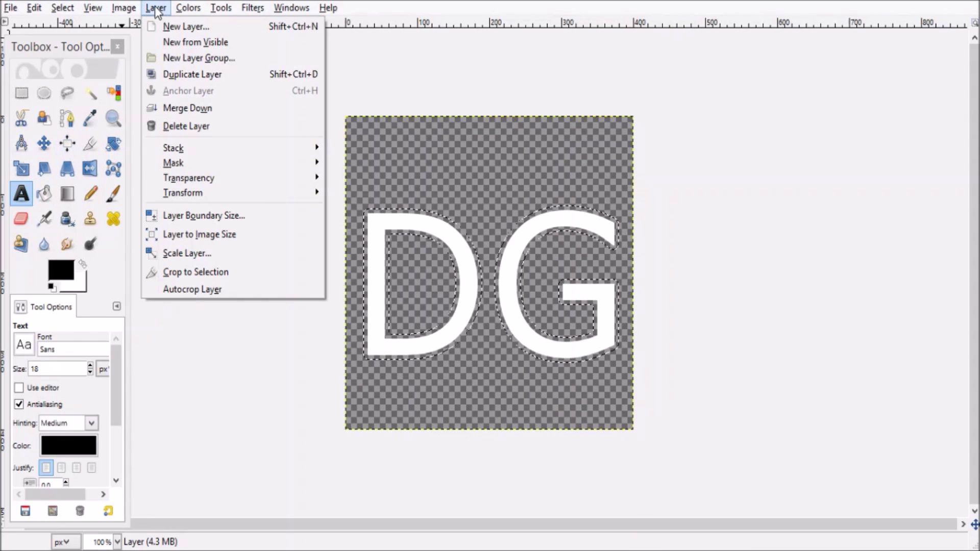
click(202, 108)
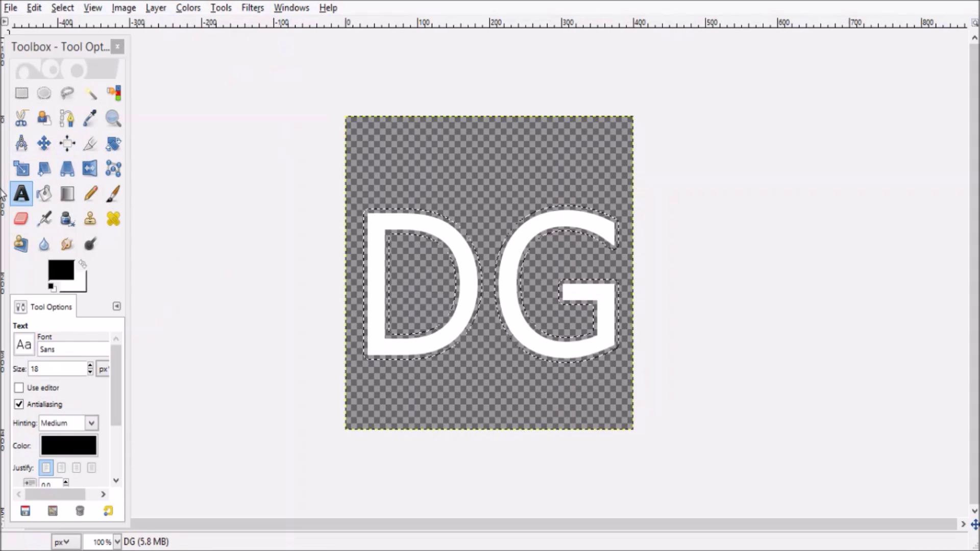
click(45, 196)
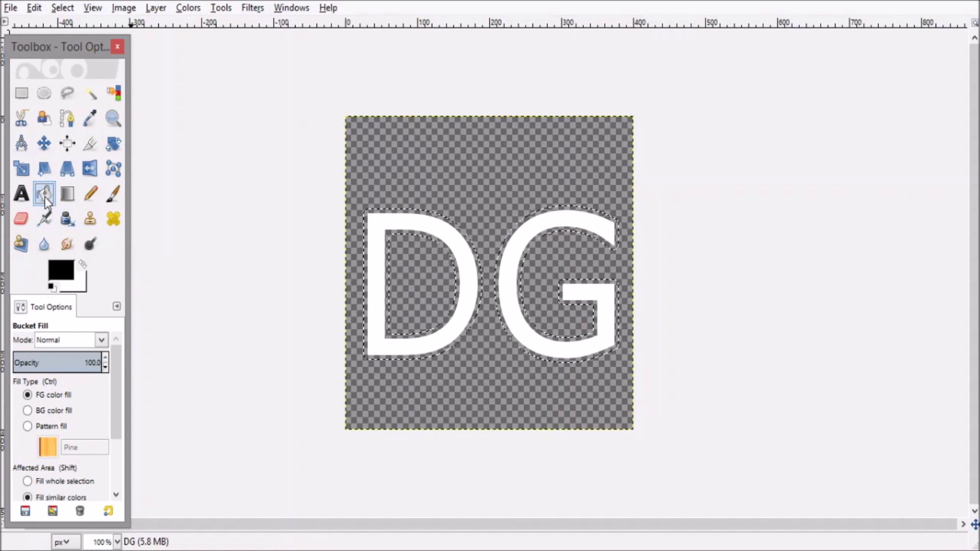
click(402, 212)
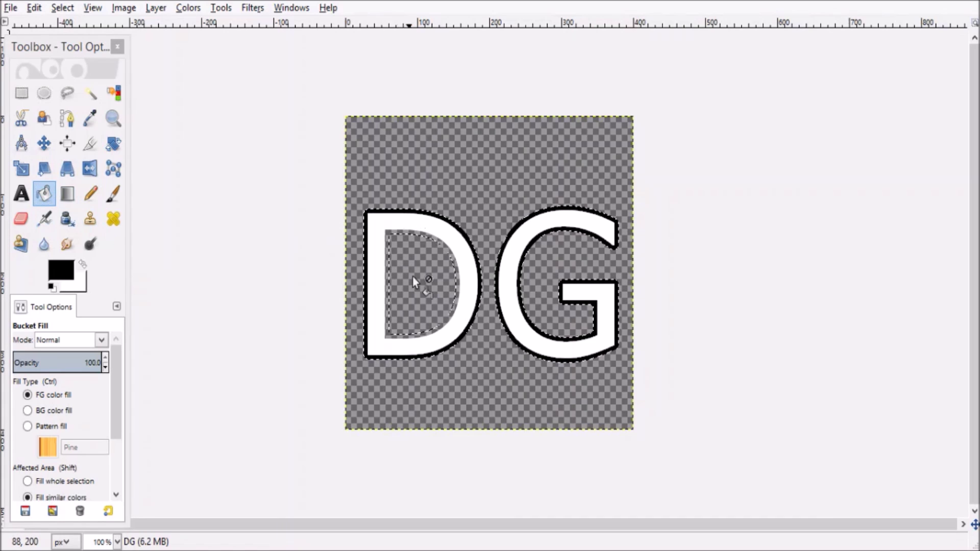
click(421, 235)
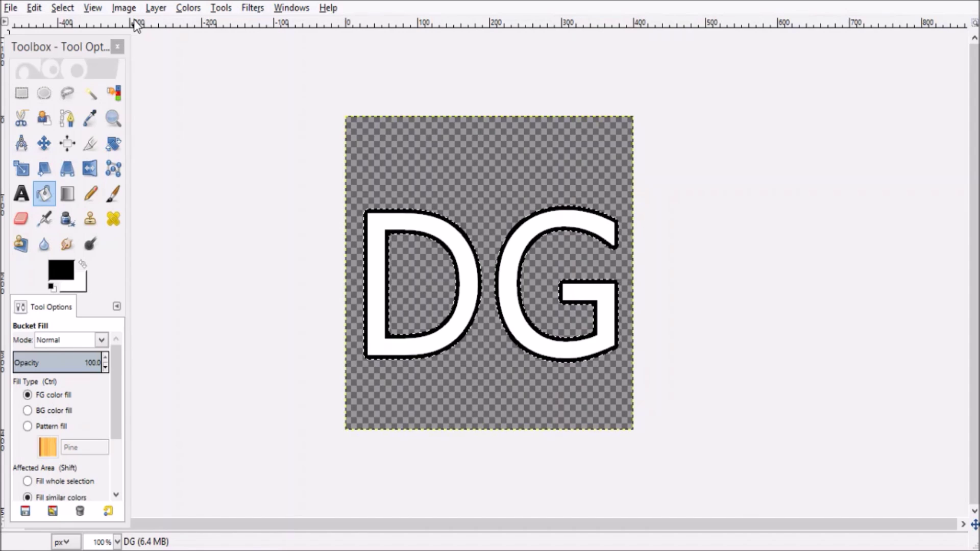
Set the canvas width to 386 px and shift the image to an X offset of -14 px in the canvas size settings.
click(123, 8)
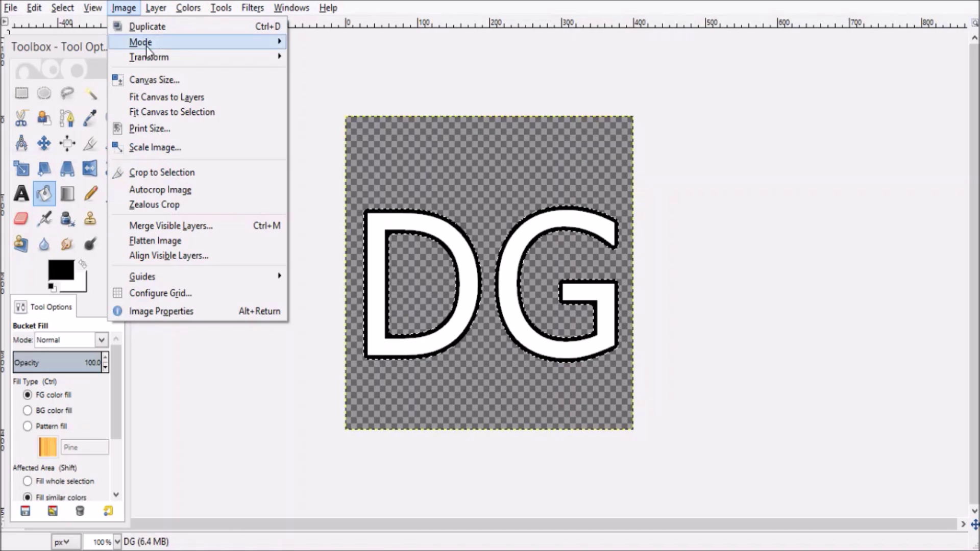
click(153, 79)
click(448, 149)
click(447, 149)
click(447, 148)
click(447, 149)
click(447, 148)
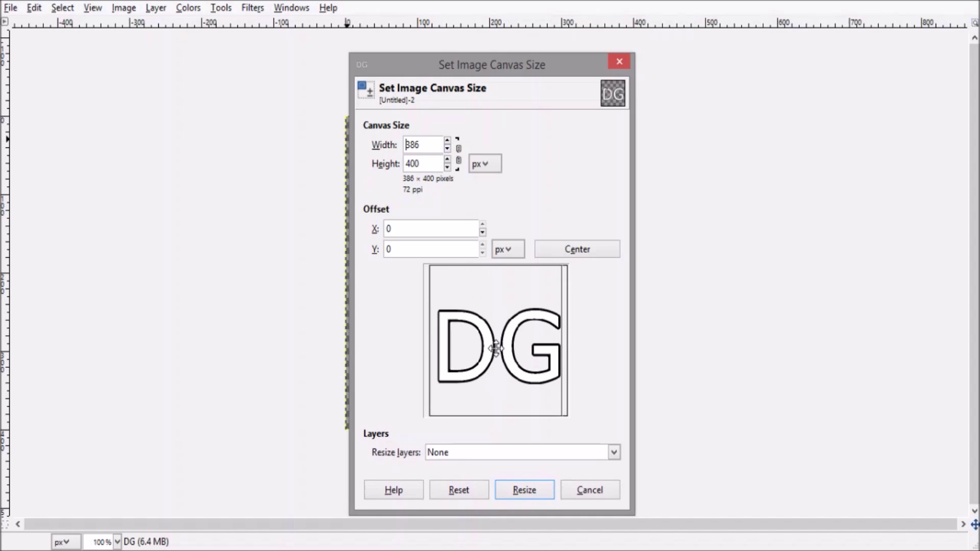
drag(495, 349, 491, 344)
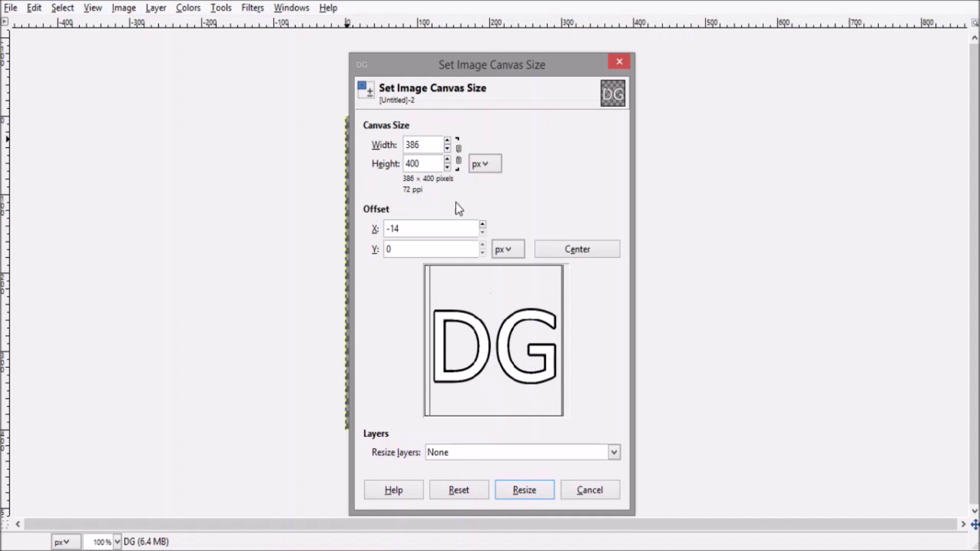
Resize the canvas to a height of 226 px with the letters repositioned at offset X -11, Y -104.
click(447, 168)
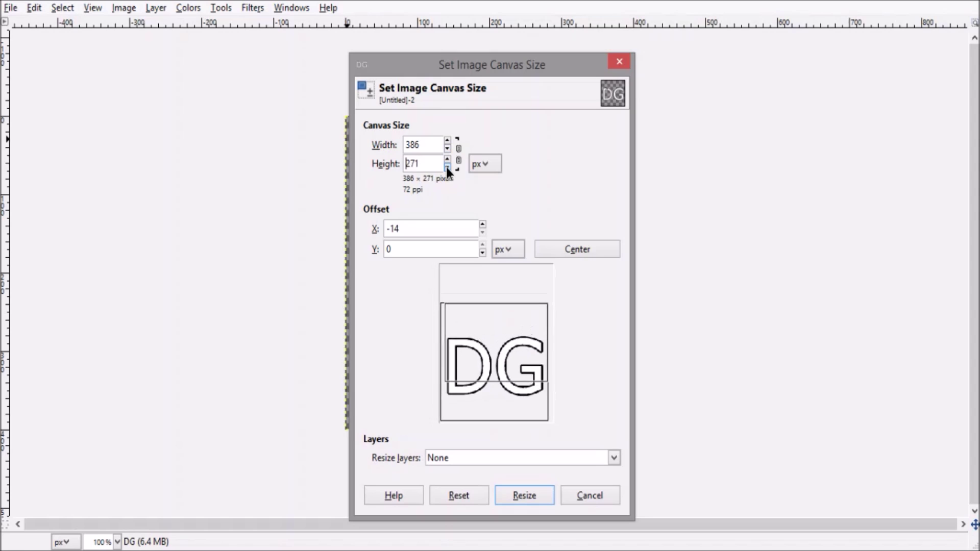
drag(507, 335, 505, 301)
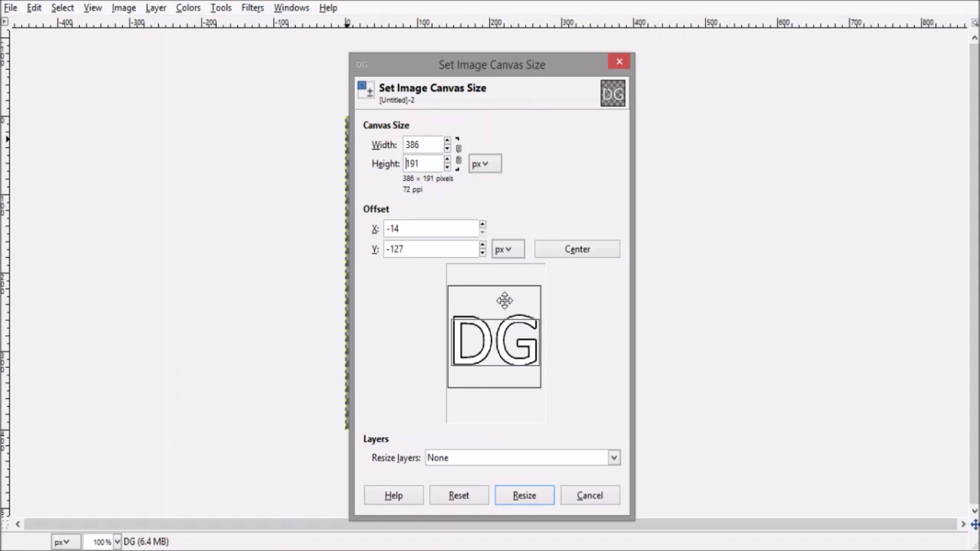
click(449, 160)
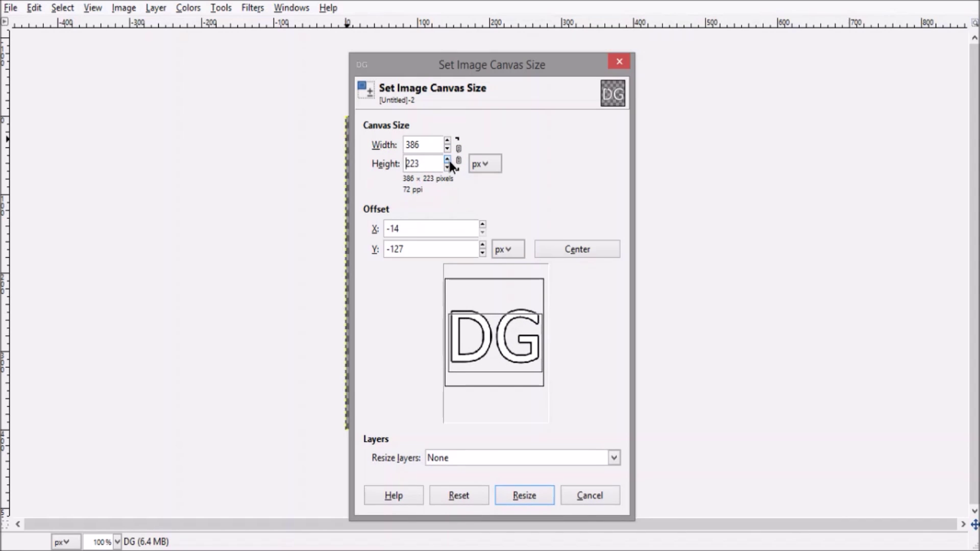
drag(517, 329, 514, 347)
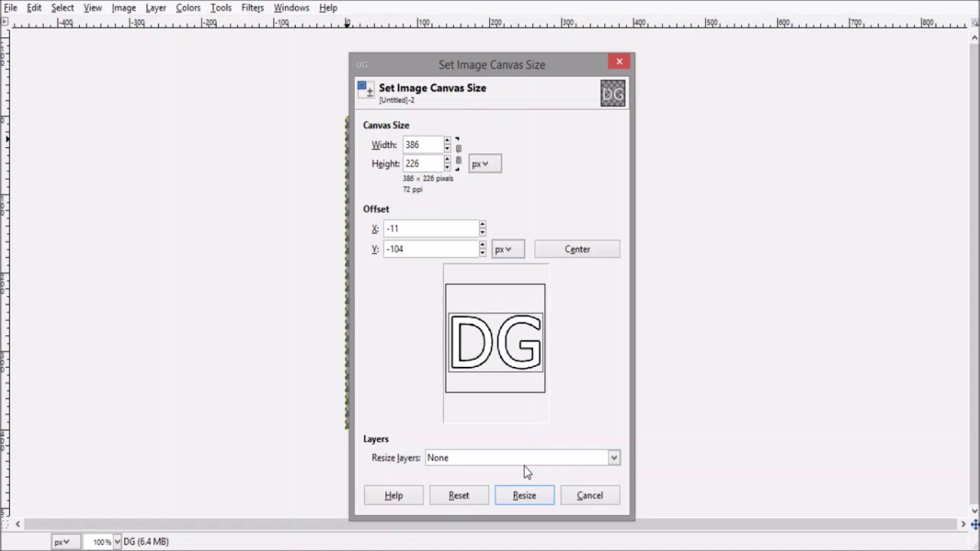
click(517, 500)
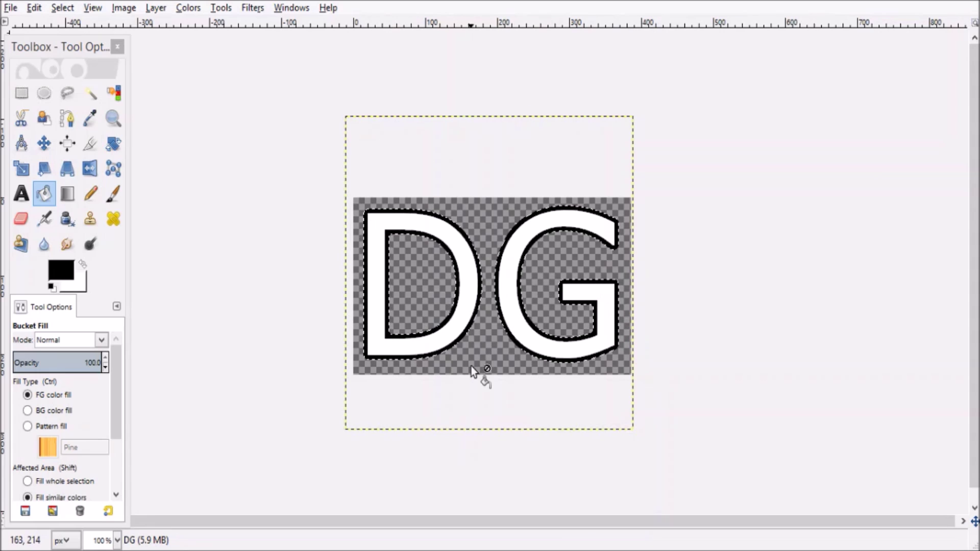
Start exporting the trimmed DG image and expand the list of export file types to look through the available formats.
click(11, 8)
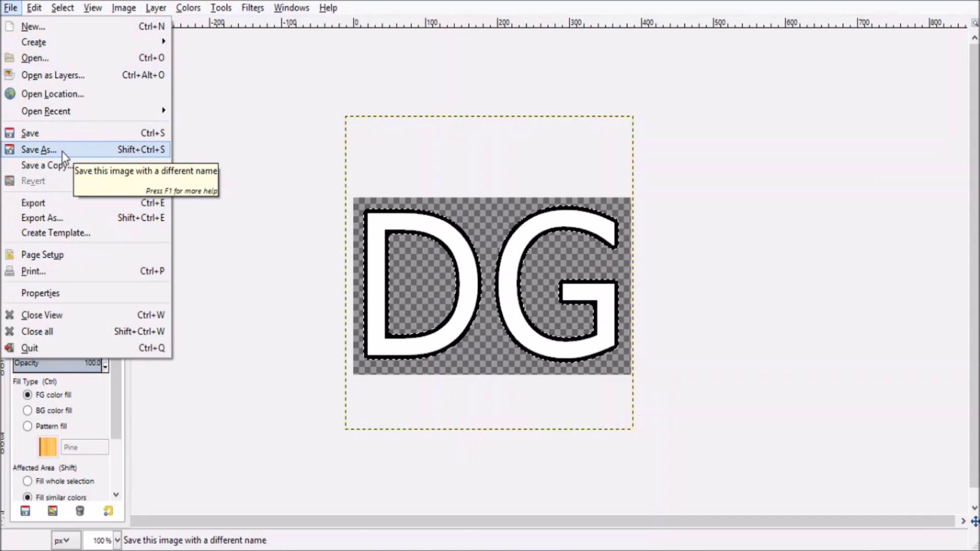
click(66, 218)
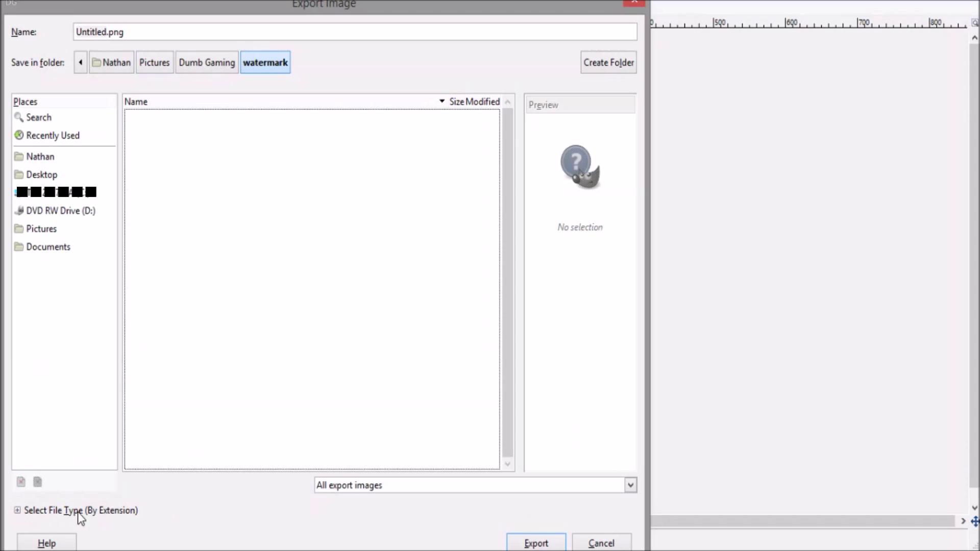
click(18, 511)
drag(623, 381, 638, 439)
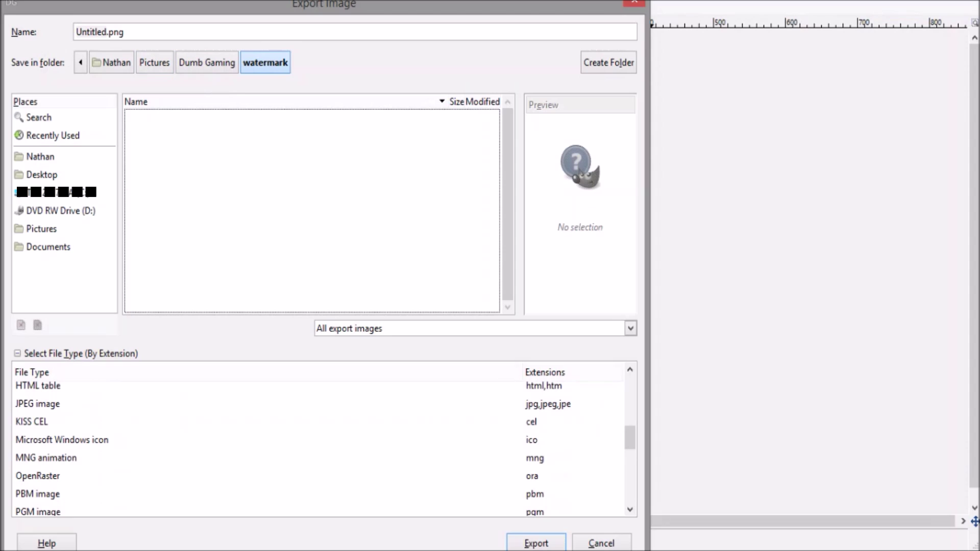
Name the file "DG watermak.png" and export it to the watermark folder, keeping the offered PNG options.
key(alt+n)
key(Right)
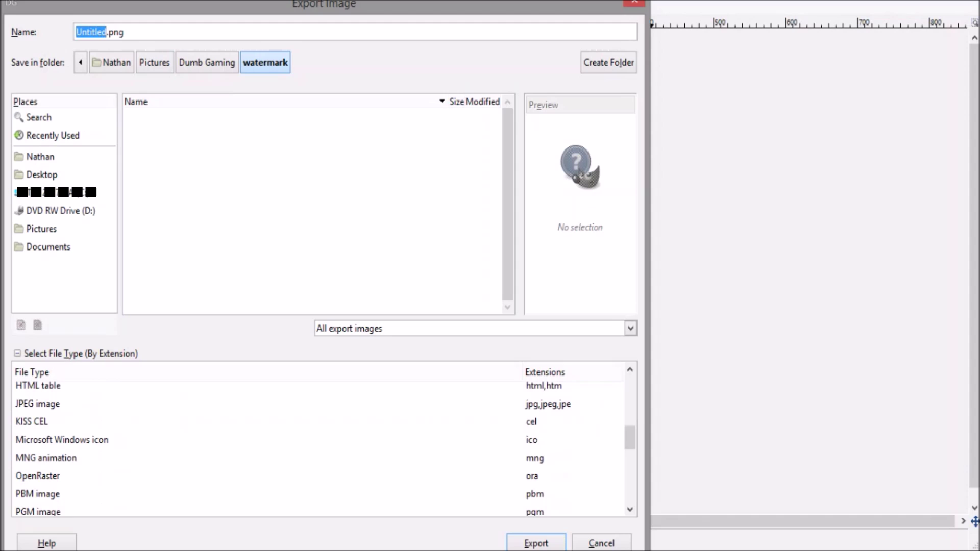
text(DG waterma)
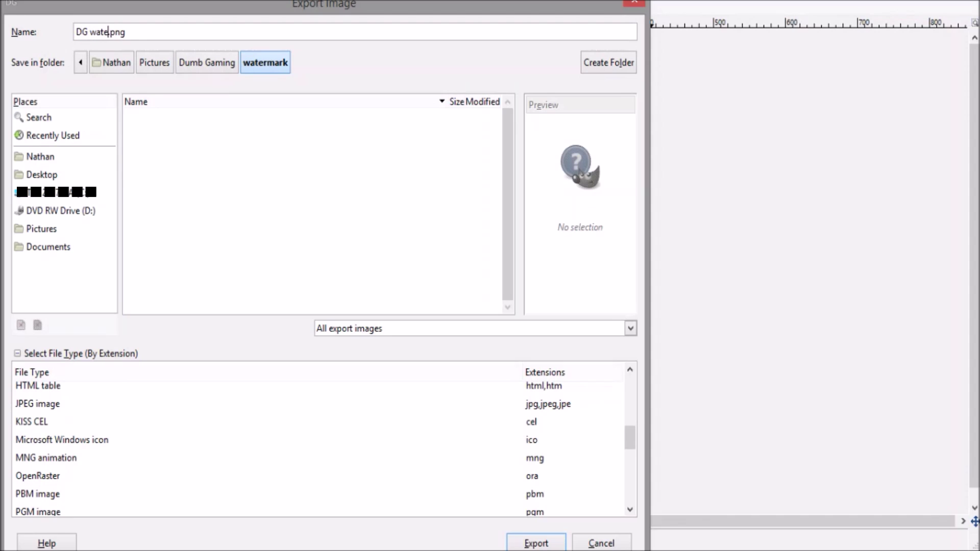
text(e)
key(BackSpace)
text(k)
click(536, 542)
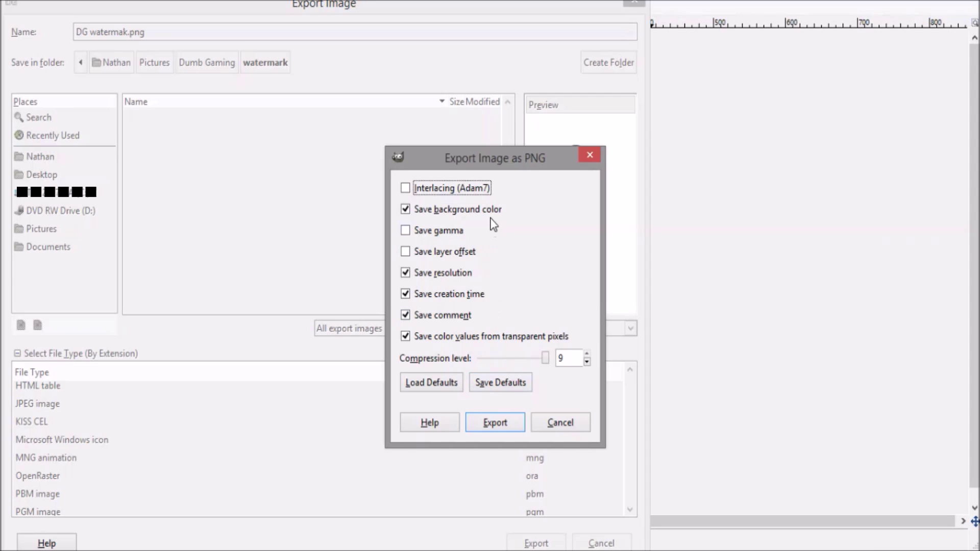
click(490, 423)
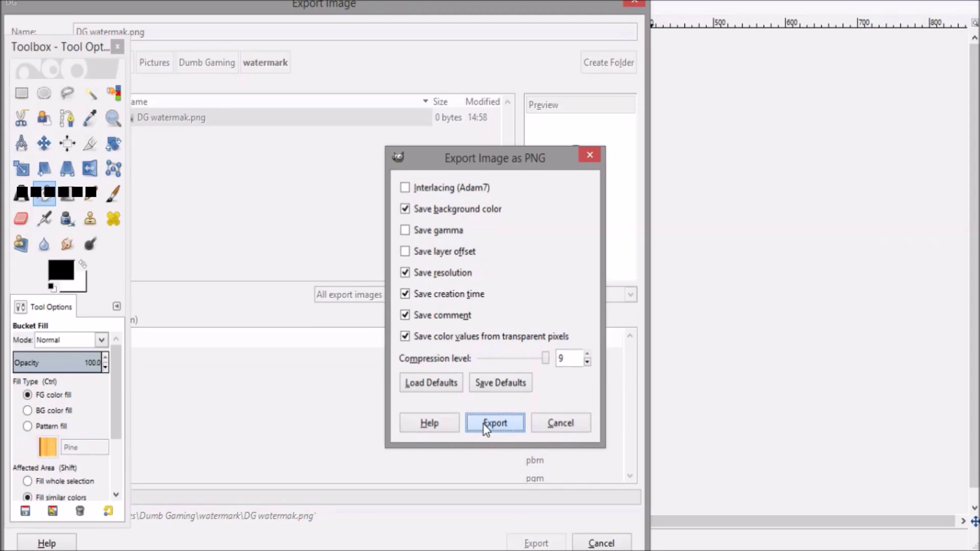